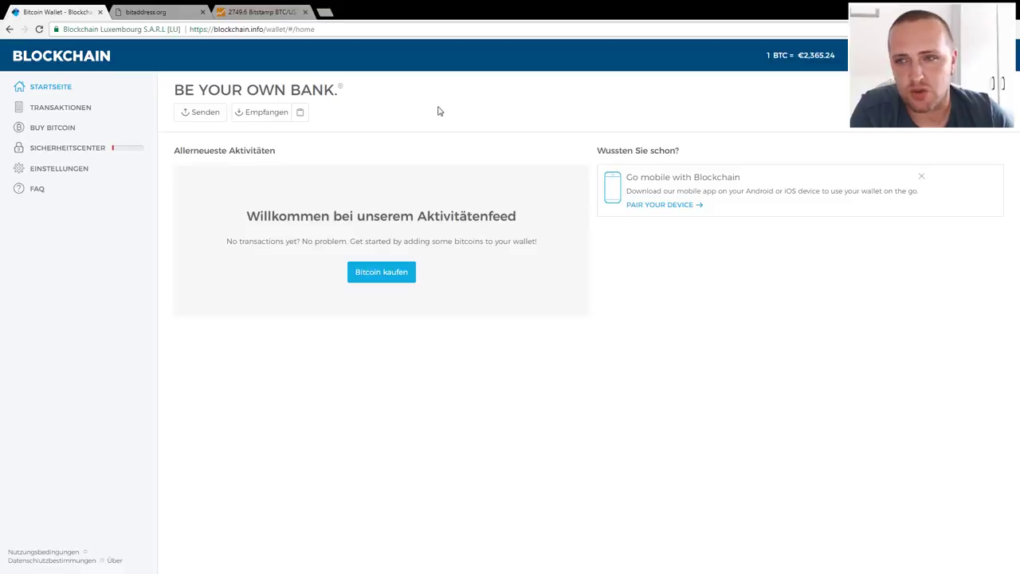
Step: Switch to the bitaddress.org wallet generator page in the browser
{"action": "left_click", "coordinate": [156, 16]}
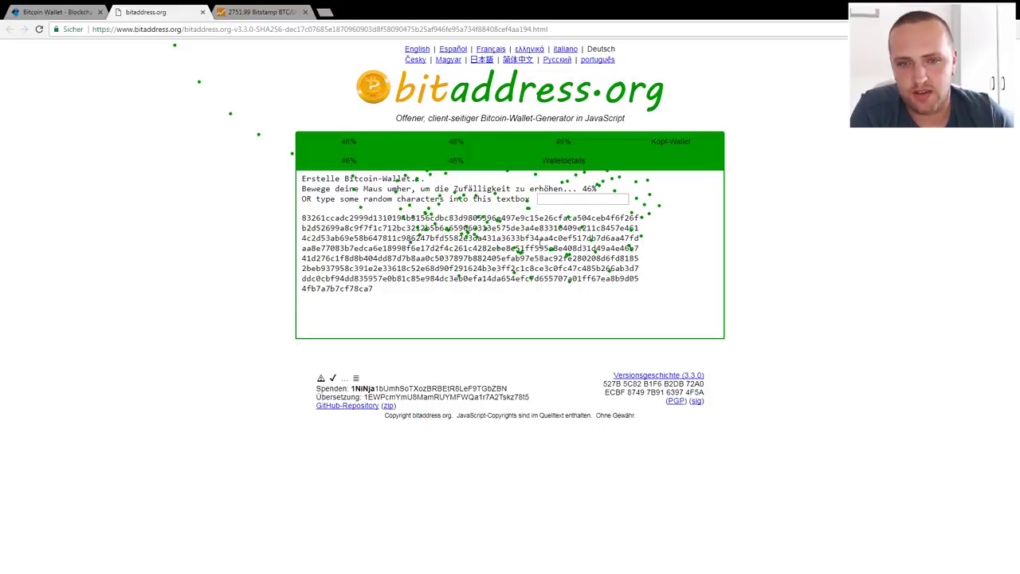
{"action": "left_click", "coordinate": [572, 200]}
{"action": "type", "text": "89418918189156"}
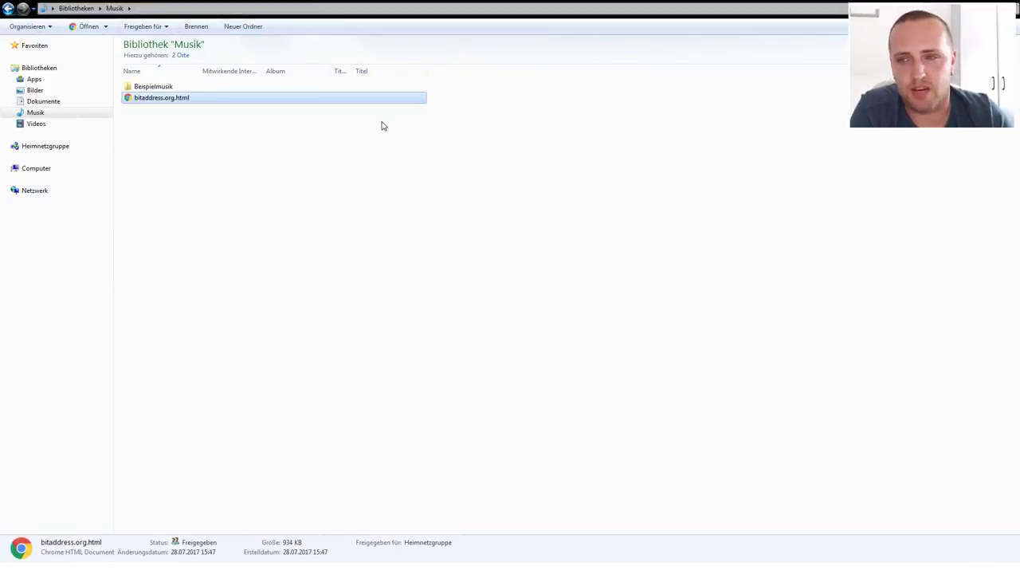
Step: Open the saved bitaddress.org.html from the Musik library as a local page in Chrome
{"action": "left_click", "coordinate": [227, 128]}
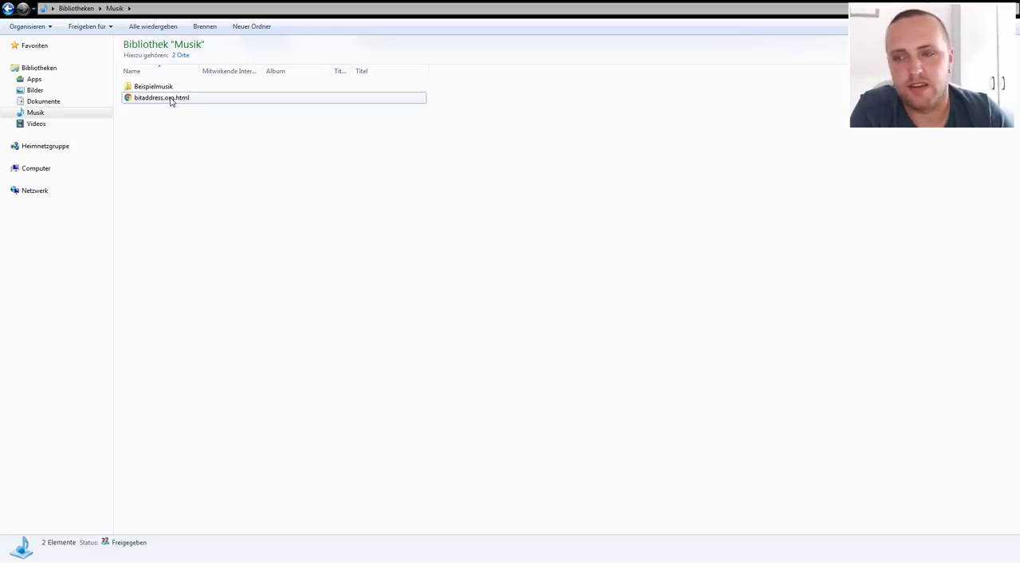
{"action": "left_click", "coordinate": [170, 99]}
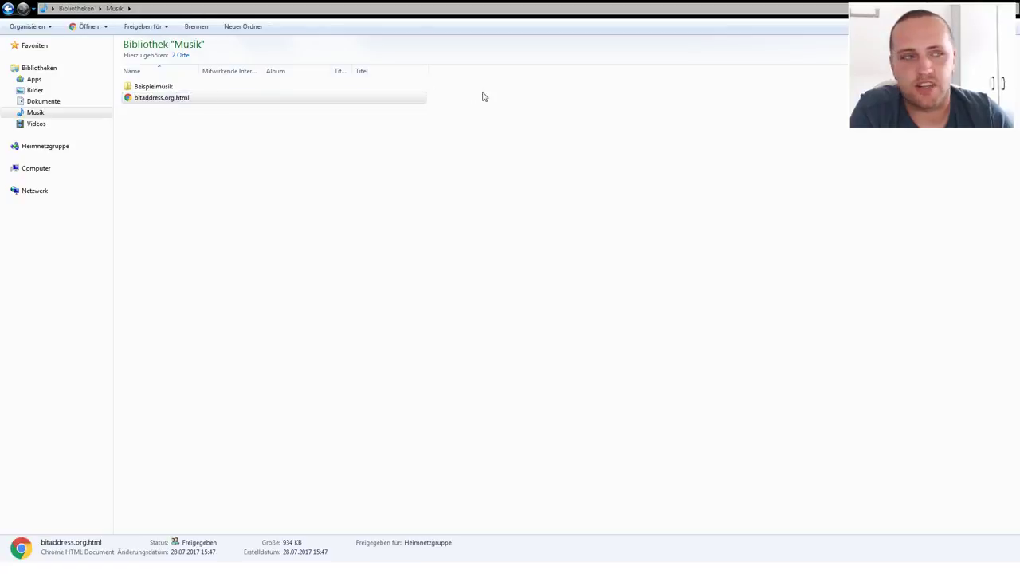
{"action": "key", "text": "Return"}
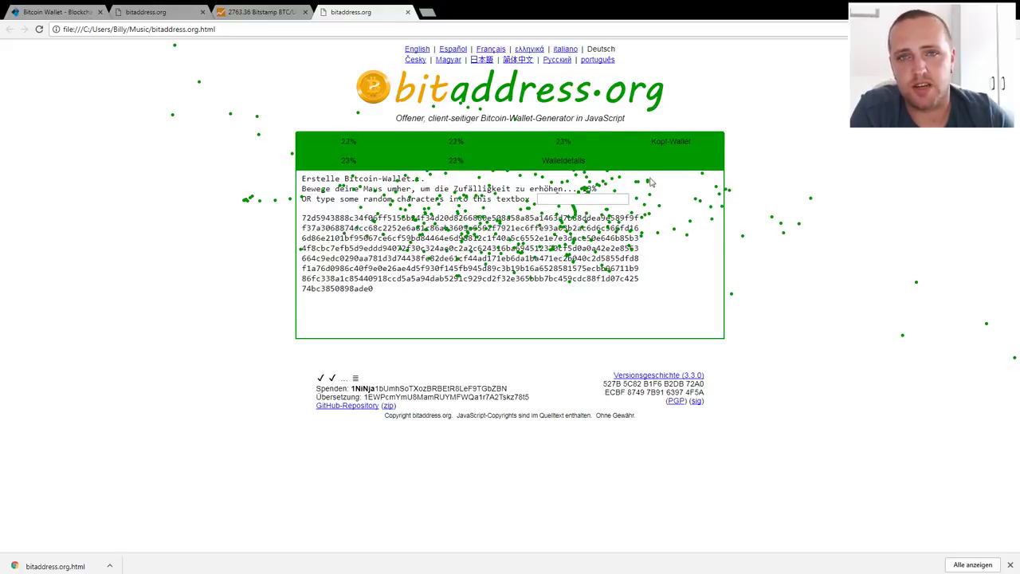
{"action": "left_click", "coordinate": [571, 200]}
{"action": "type", "text": "8591985561"}
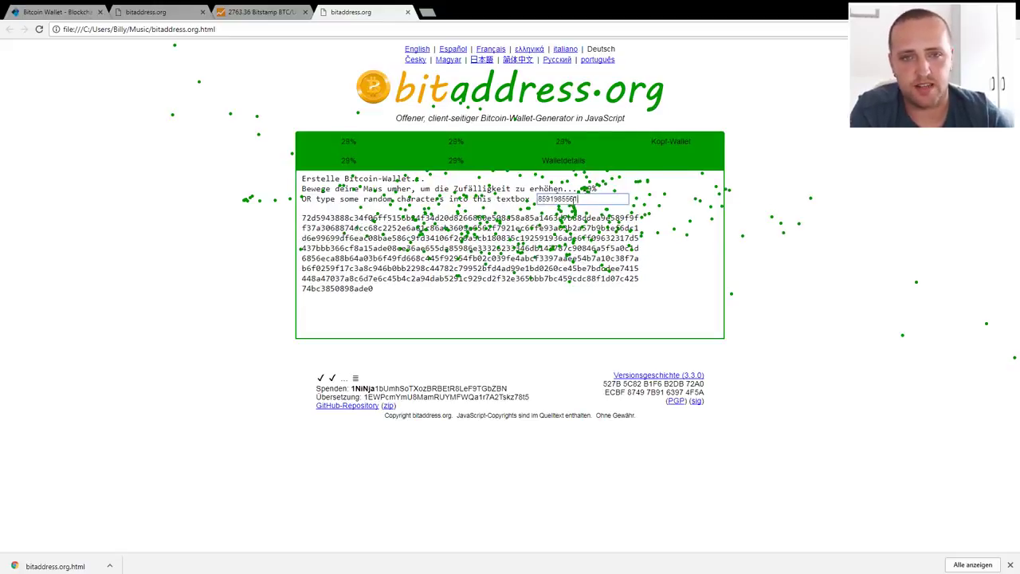
{"action": "type", "text": "9841561"}
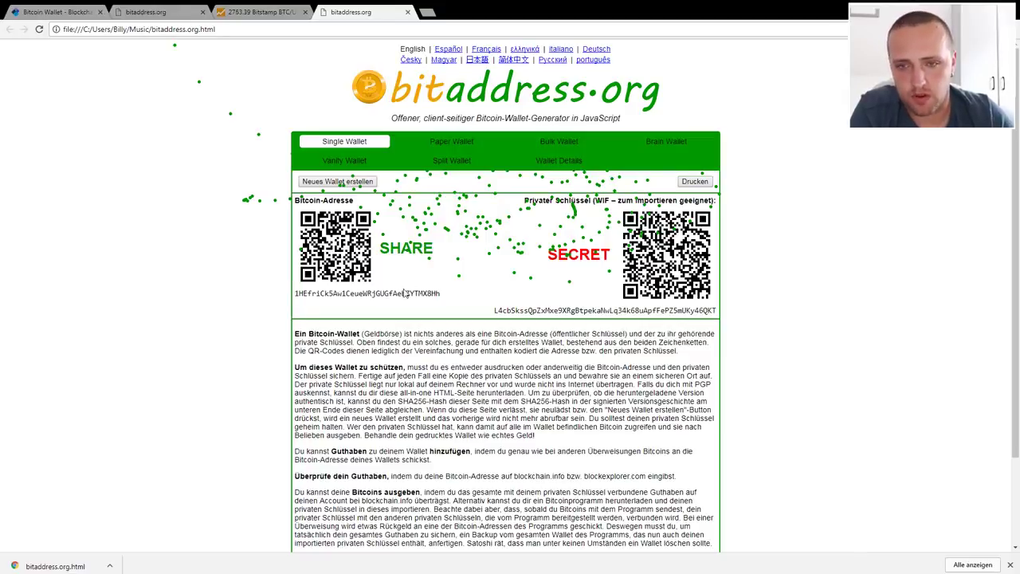
Step: Select the generated Bitcoin address and private key text on the bitaddress.org page
{"action": "left_click_drag", "start_coordinate": [295, 293], "coordinate": [721, 313]}
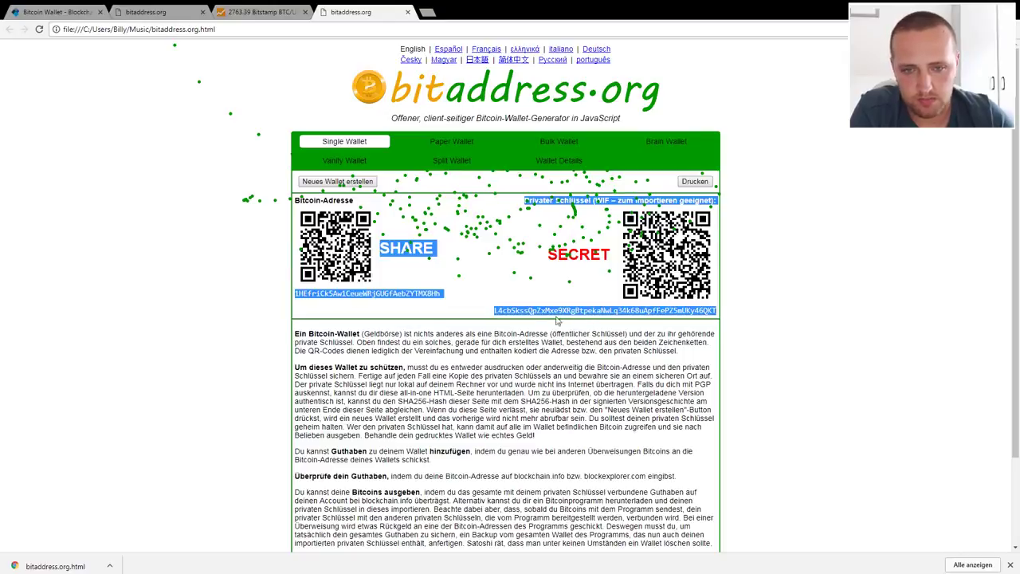
{"action": "left_click", "coordinate": [479, 321]}
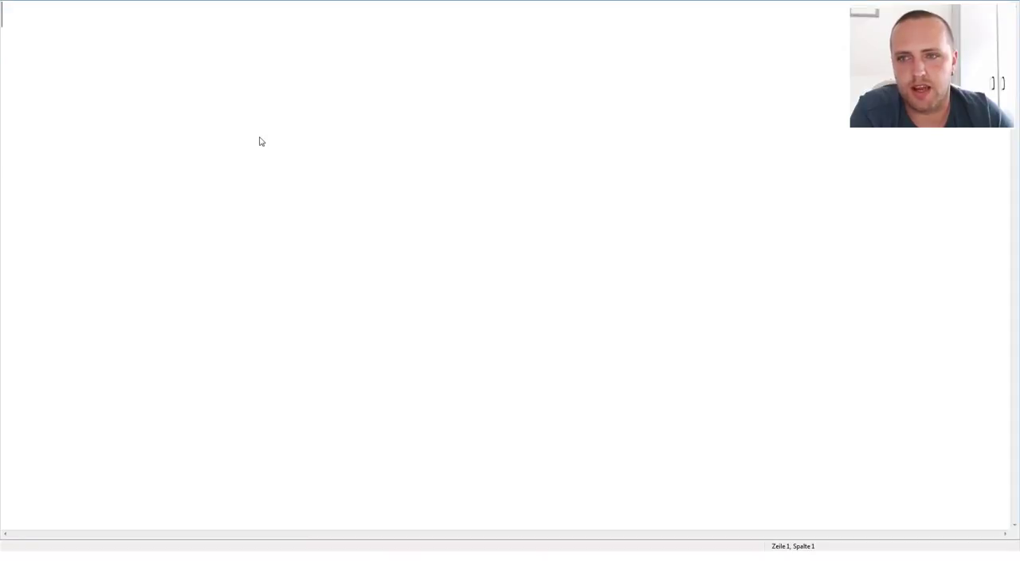
Step: Paste the address and private key into Notepad and delete the SHARE and label lines
{"action": "key", "text": "ctrl+v"}
{"action": "left_click_drag", "start_coordinate": [526, 13], "coordinate": [4, 4]}
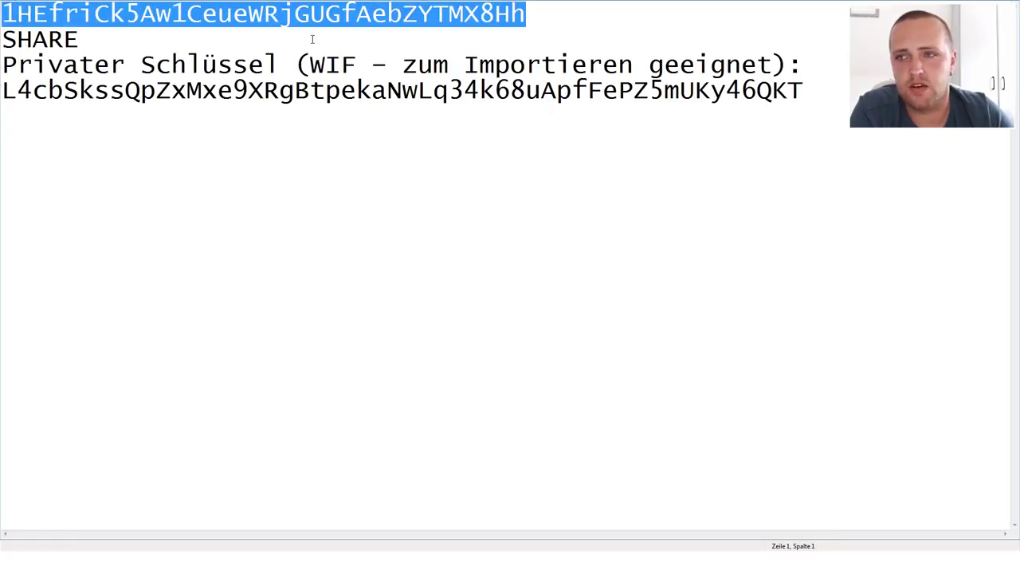
{"action": "left_click_drag", "start_coordinate": [802, 64], "coordinate": [1, 46]}
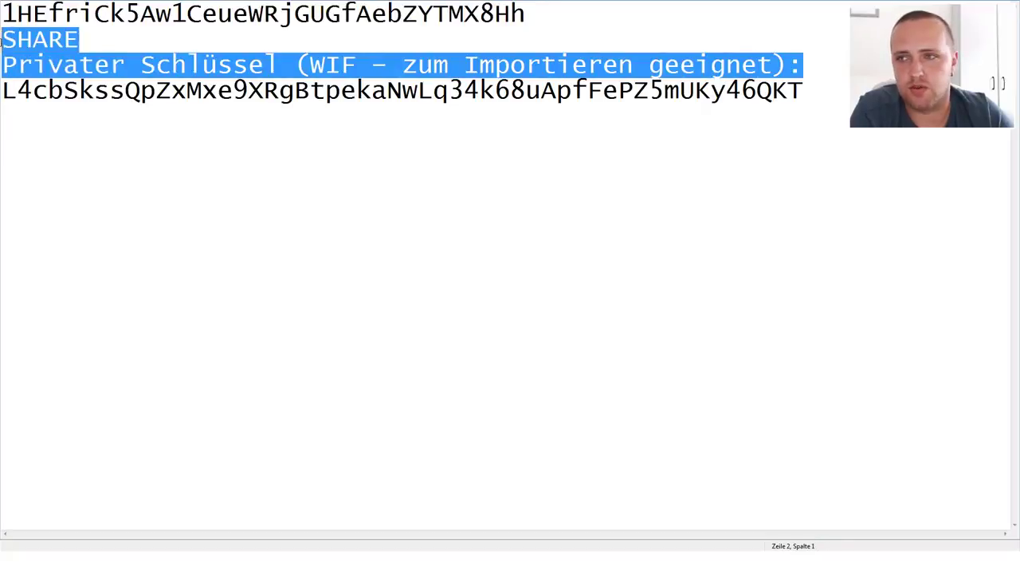
{"action": "key", "text": "Delete"}
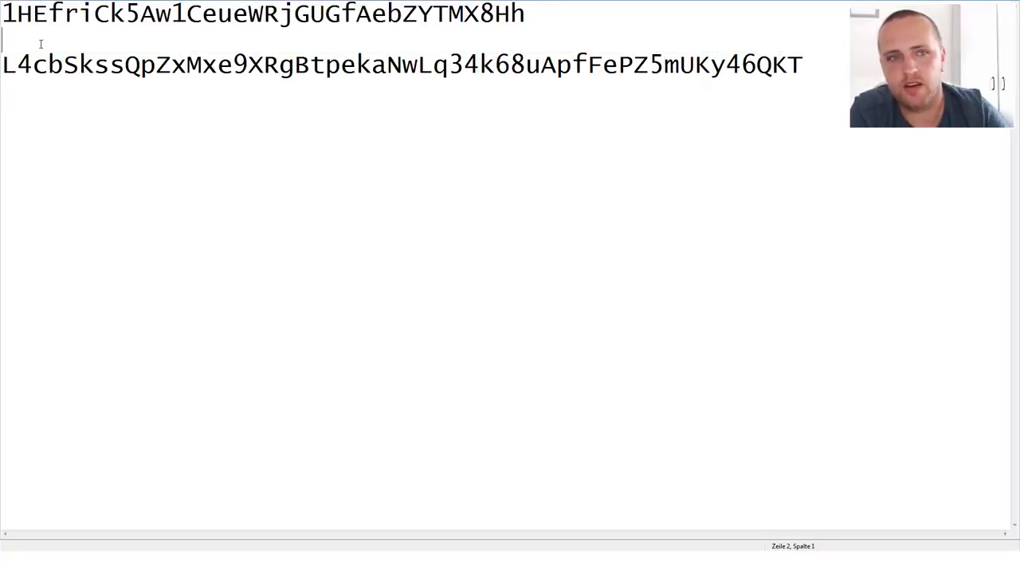
Step: Select the private key line, then bring up the Blockchain wallet's settings
{"action": "left_click_drag", "start_coordinate": [10, 65], "coordinate": [807, 69]}
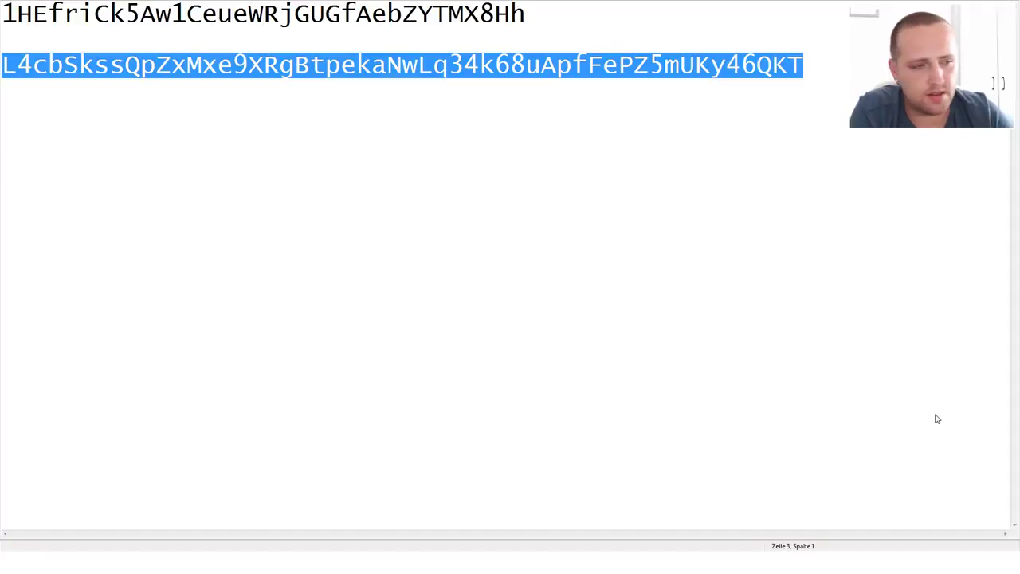
{"action": "key", "text": "alt+Tab"}
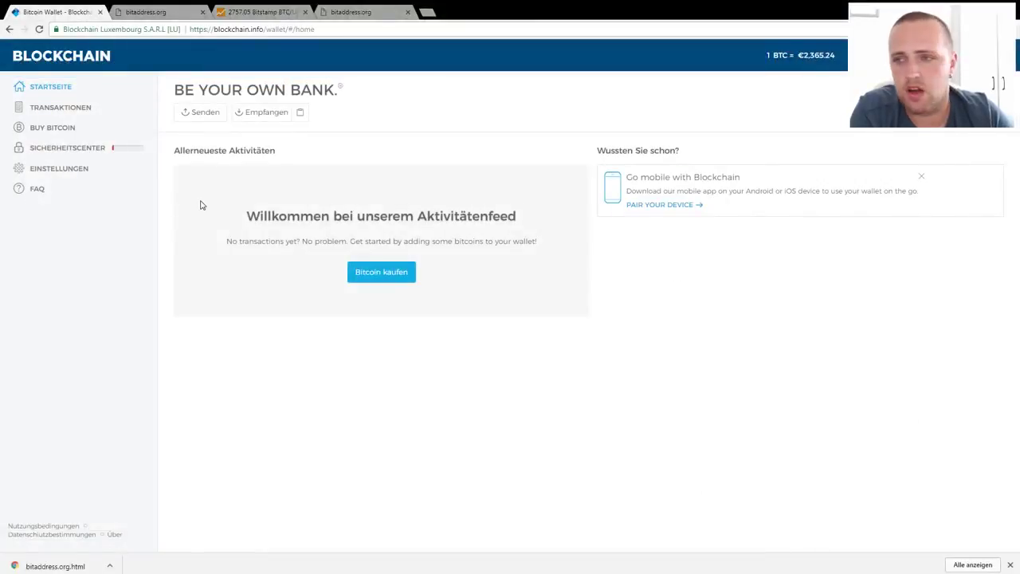
{"action": "left_click", "coordinate": [73, 171]}
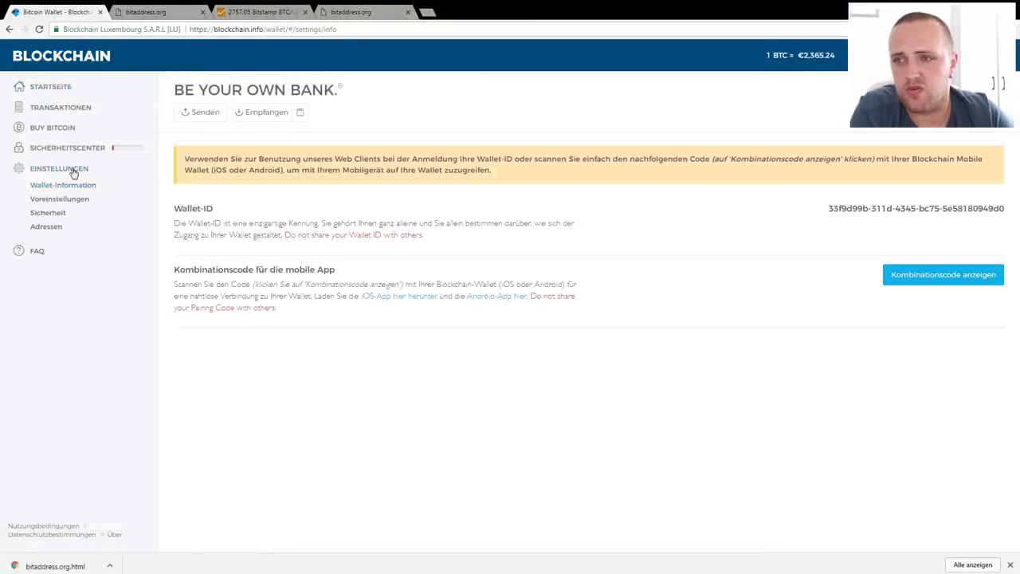
Step: In the Adressen settings, fill the import-existing-address field with the offline private key
{"action": "left_click", "coordinate": [56, 228]}
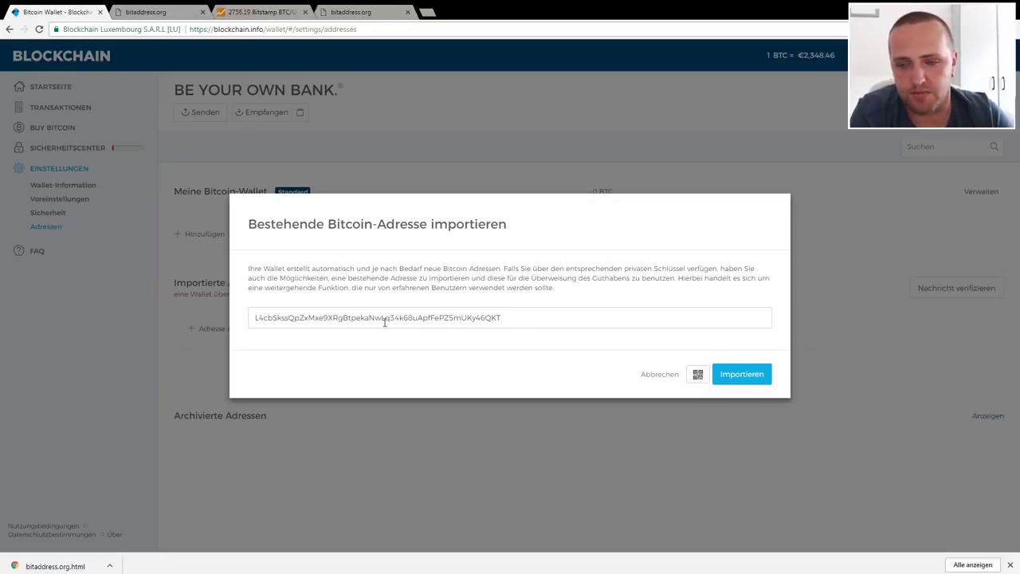
{"action": "left_click_drag", "start_coordinate": [521, 316], "coordinate": [235, 318]}
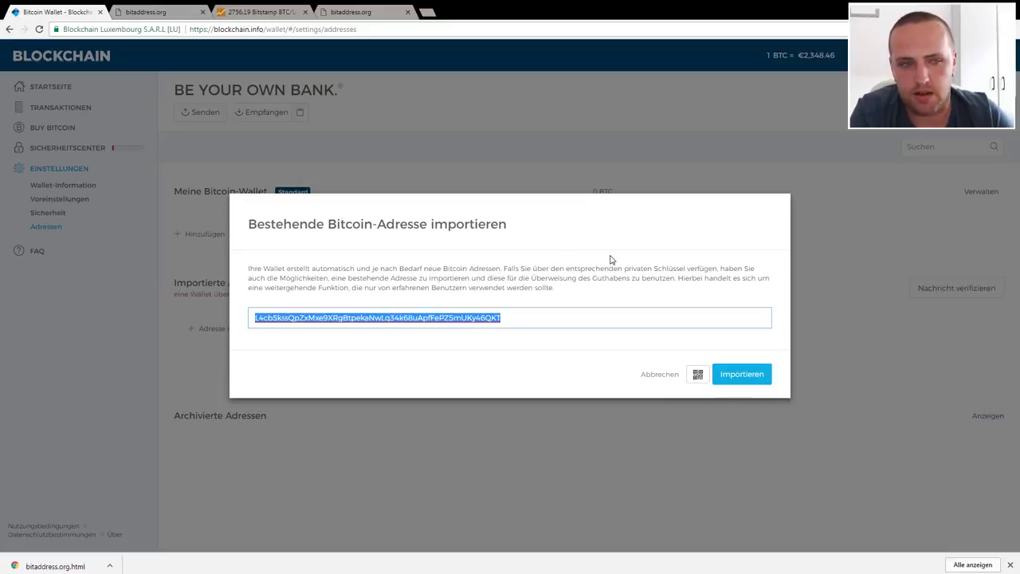
{"action": "left_click", "coordinate": [508, 316]}
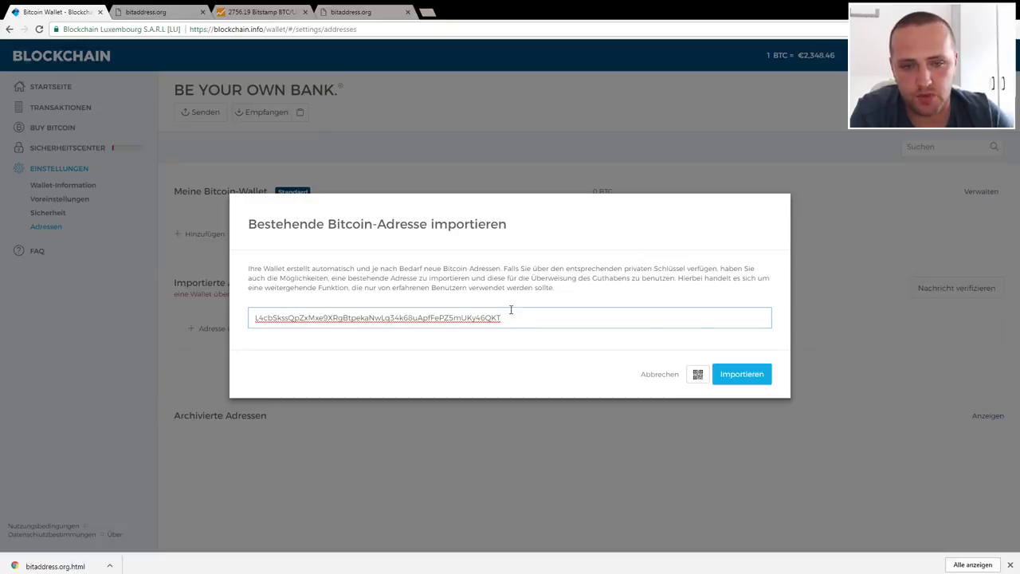
Step: Import the private key, confirm it is valid with 0 BTC, and close the dialog
{"action": "left_click", "coordinate": [737, 375]}
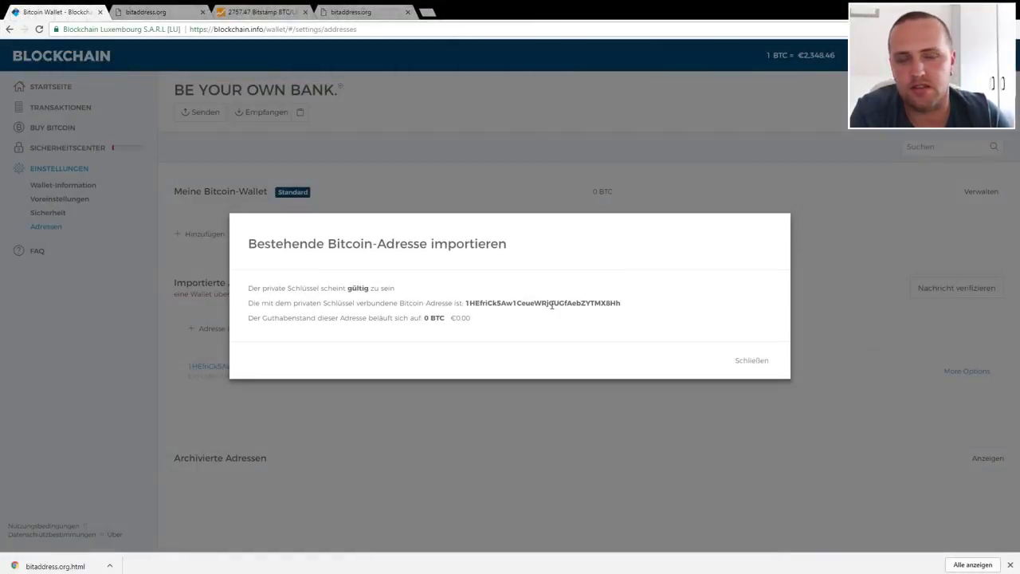
{"action": "left_click", "coordinate": [751, 363]}
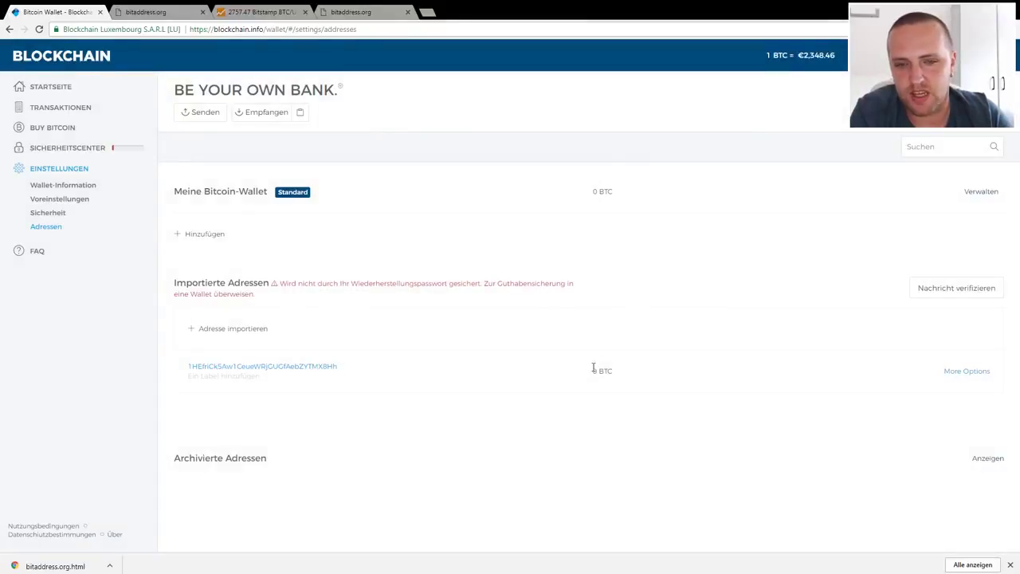
{"action": "left_click", "coordinate": [974, 372]}
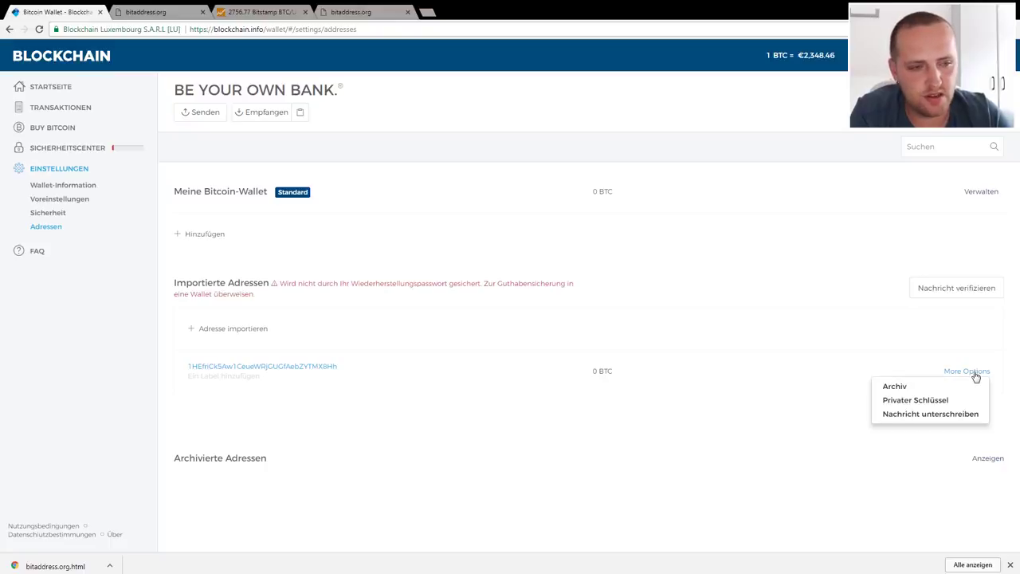
{"action": "left_click", "coordinate": [937, 402]}
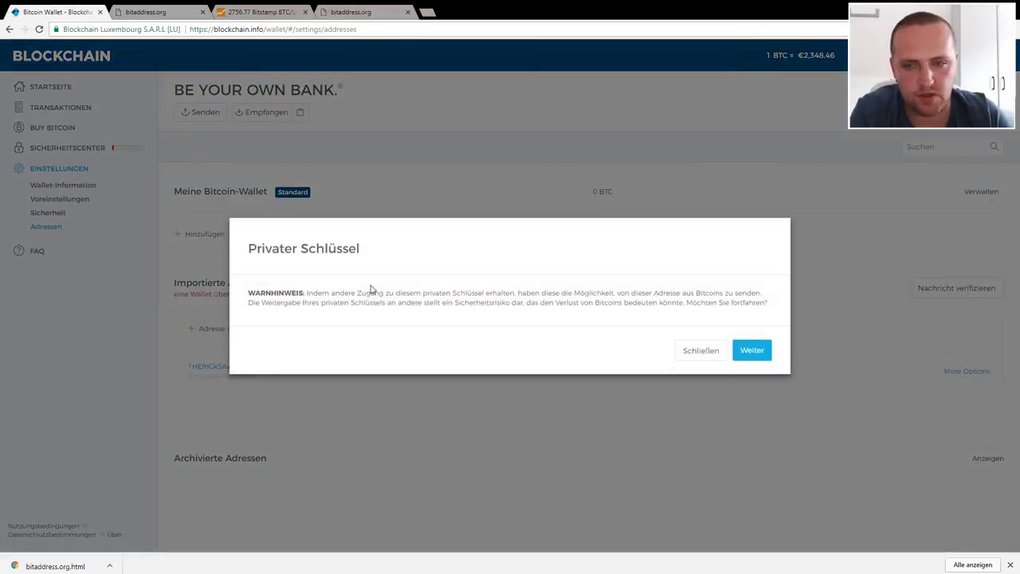
{"action": "left_click", "coordinate": [751, 351]}
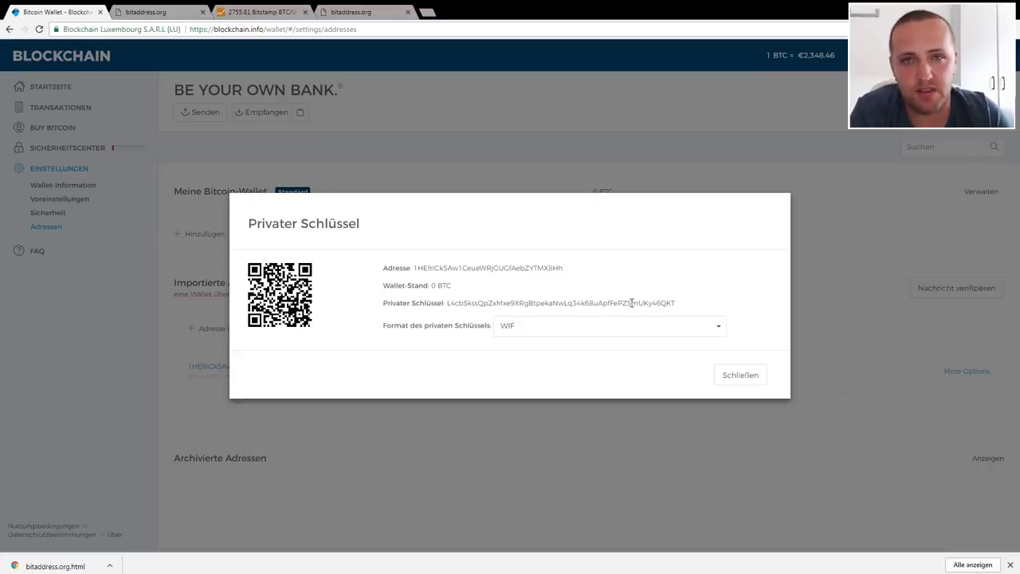
{"action": "left_click", "coordinate": [754, 372]}
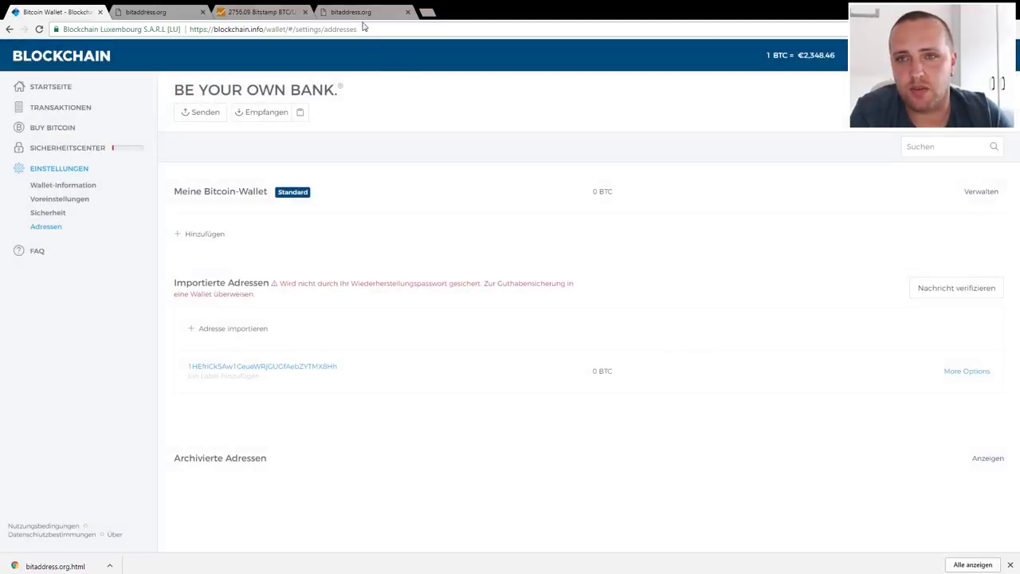
{"action": "left_click", "coordinate": [155, 12]}
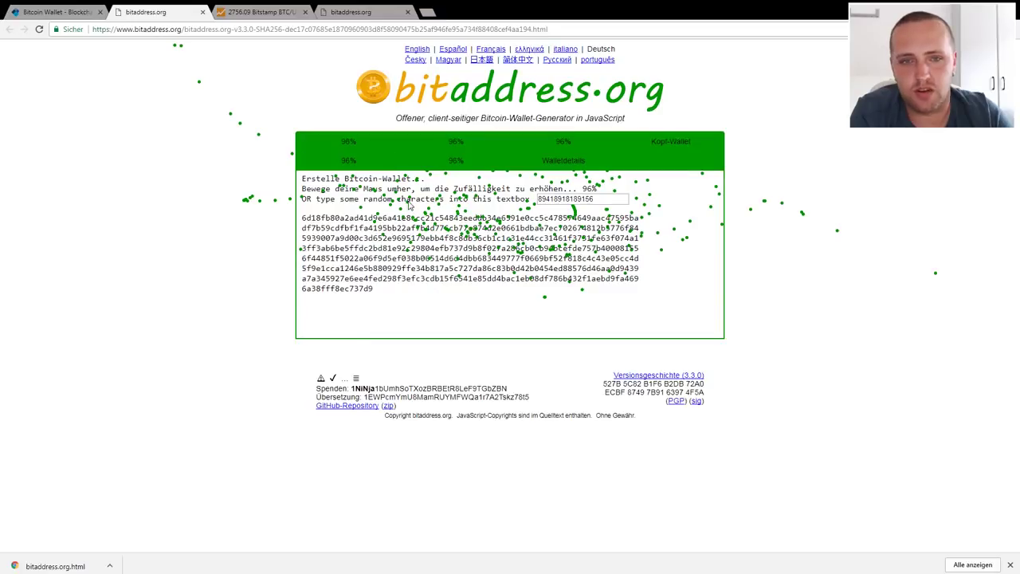
{"action": "left_click", "coordinate": [62, 12]}
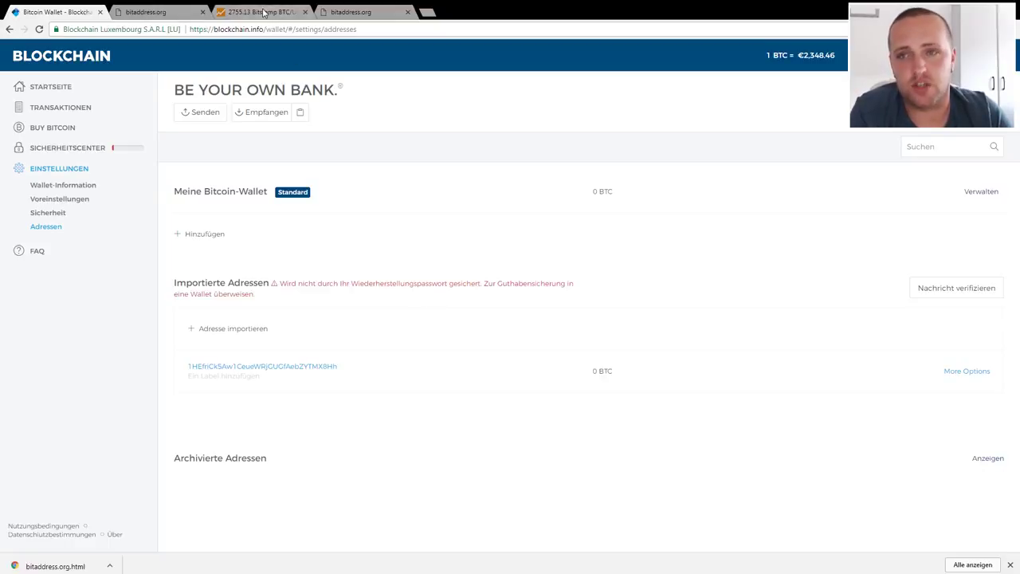
{"action": "left_click", "coordinate": [264, 12]}
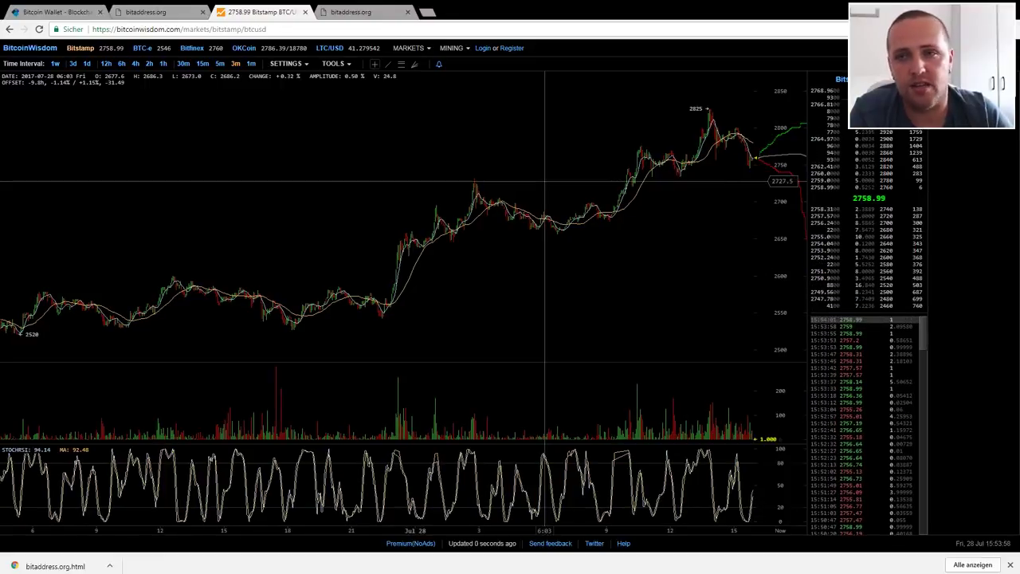
{"action": "left_click", "coordinate": [56, 12]}
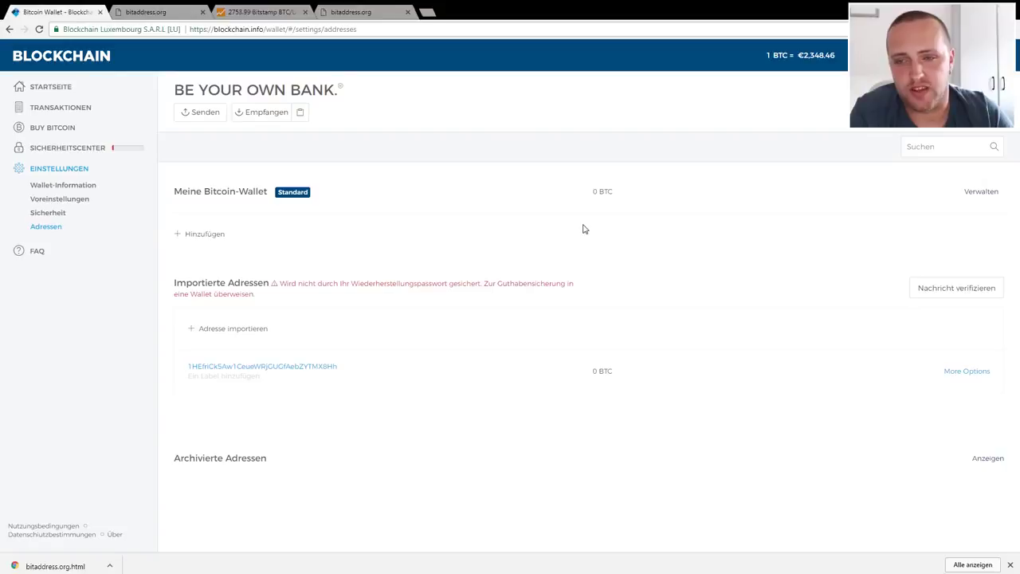